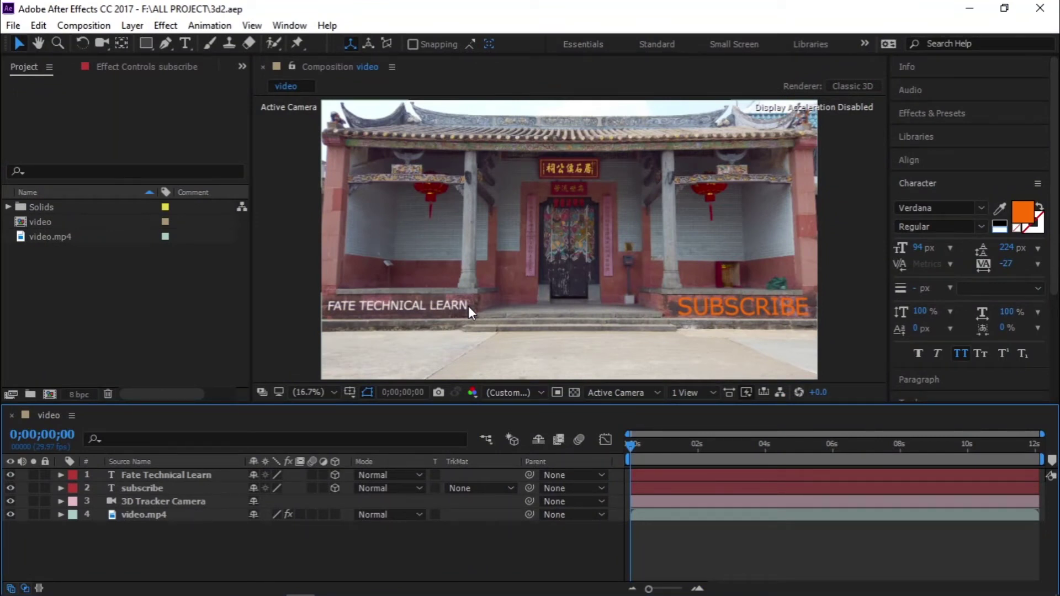
Step: Scrub the finished example from 1:11 to about five seconds to preview the tracked text
click(676, 447)
drag(694, 449, 730, 448)
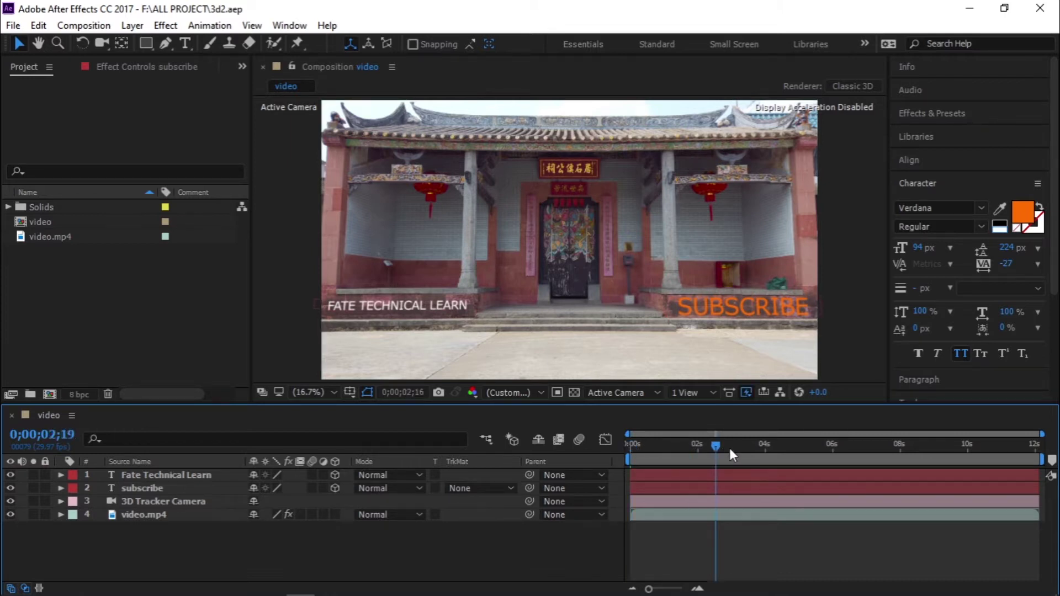
drag(730, 448, 831, 446)
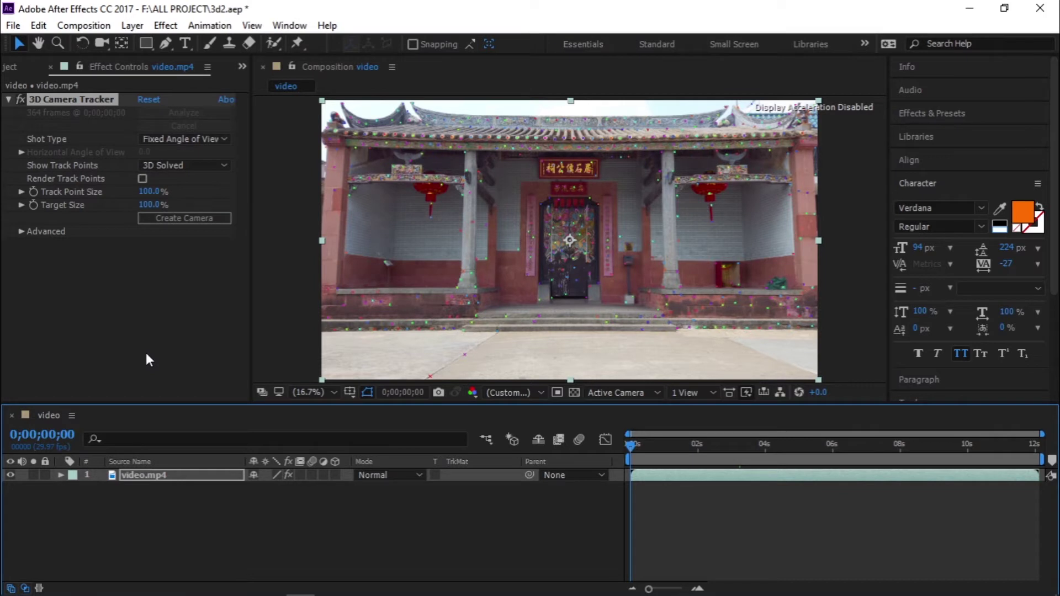
Step: Select the 3D Camera Tracker effect on video.mp4 so its track points show
click(932, 113)
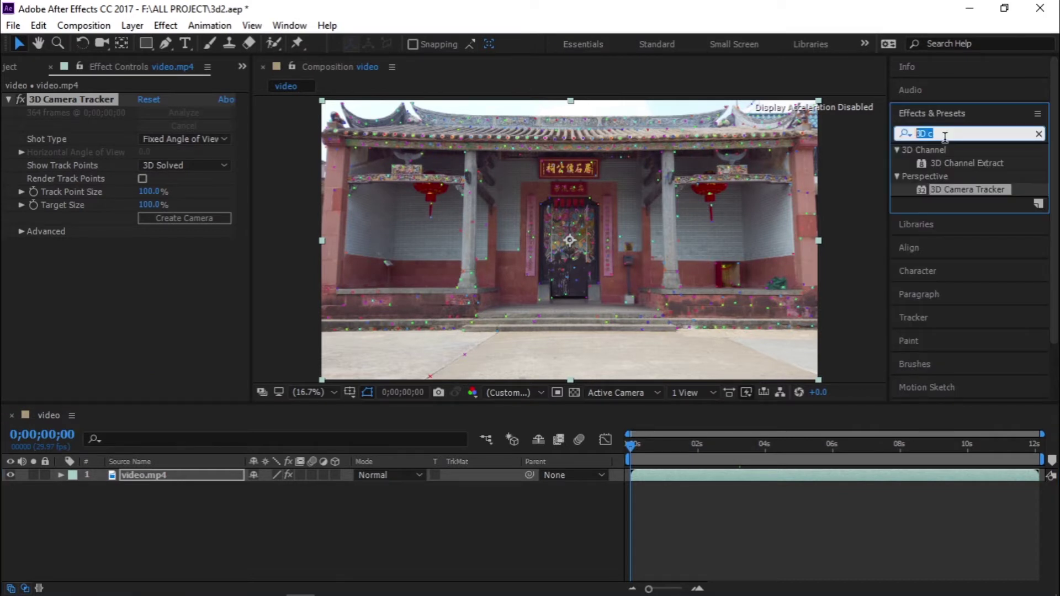
click(800, 178)
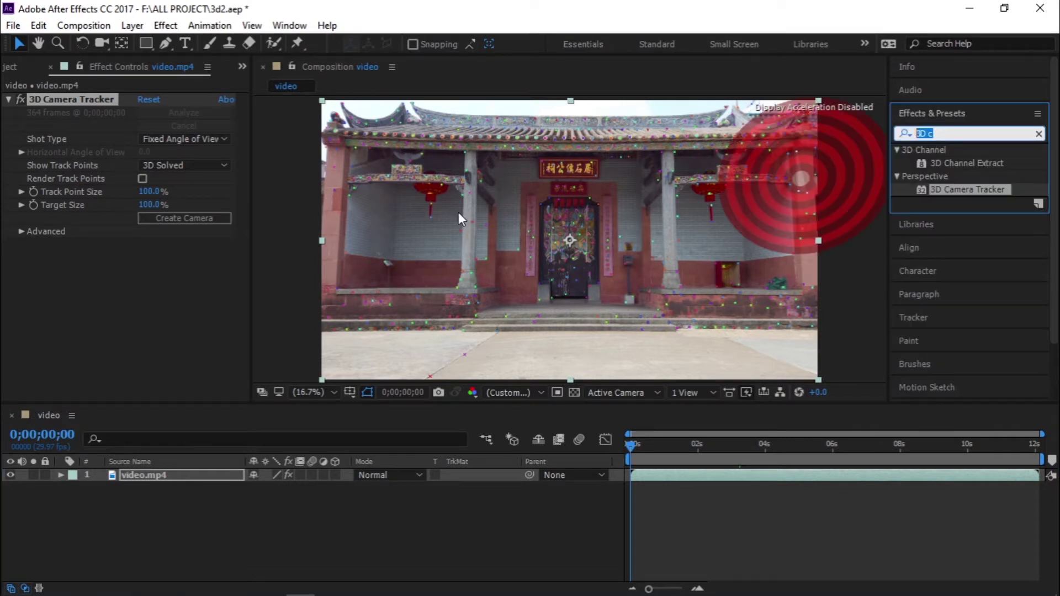
click(400, 224)
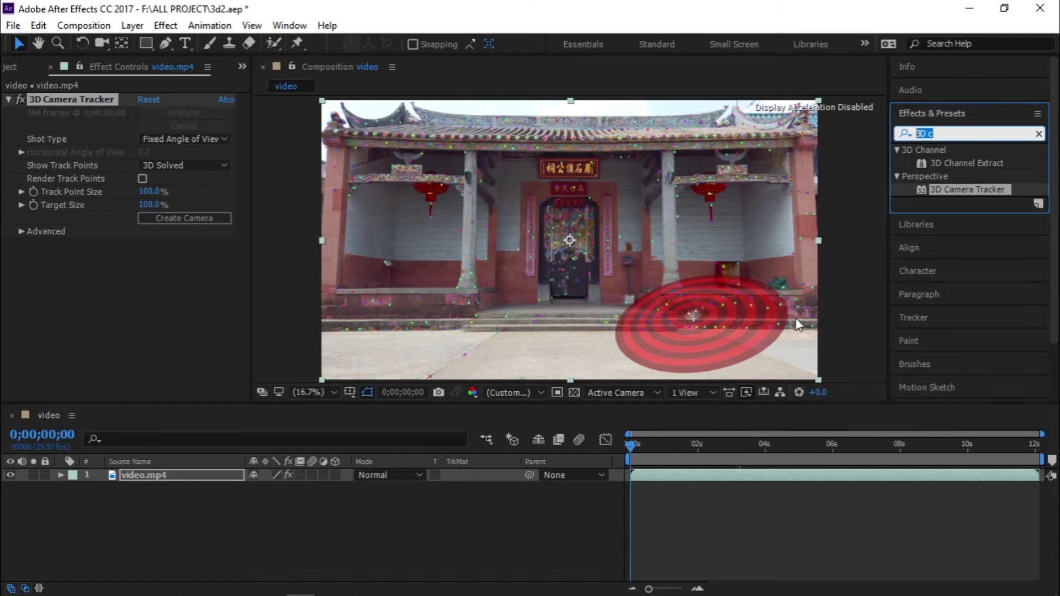
scroll(336, 253, up, 2)
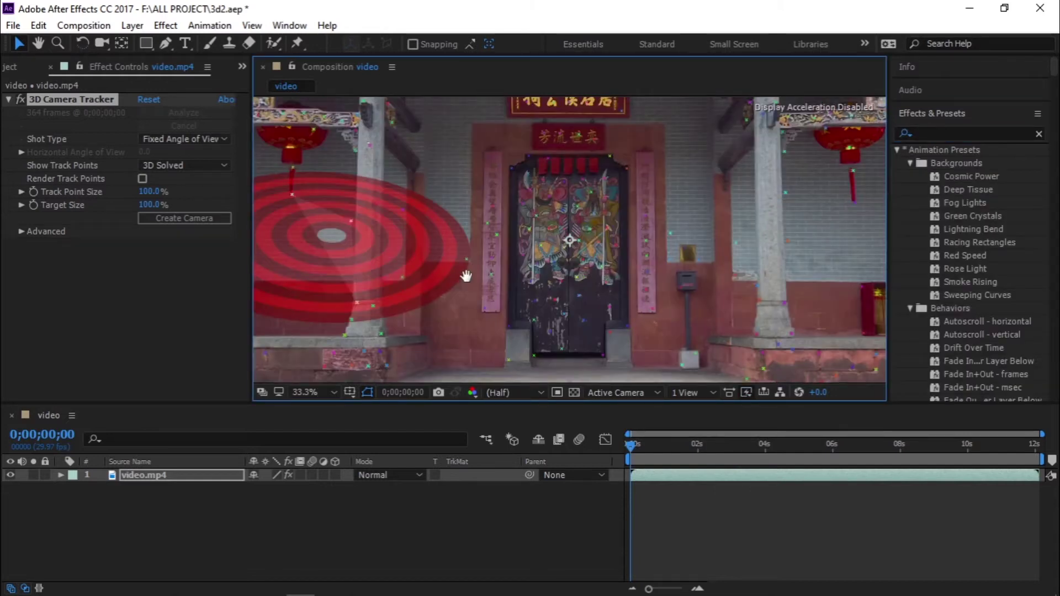
Step: Marquee-select the track points along the lower wall ledge and right-click the target
drag(466, 276, 402, 225)
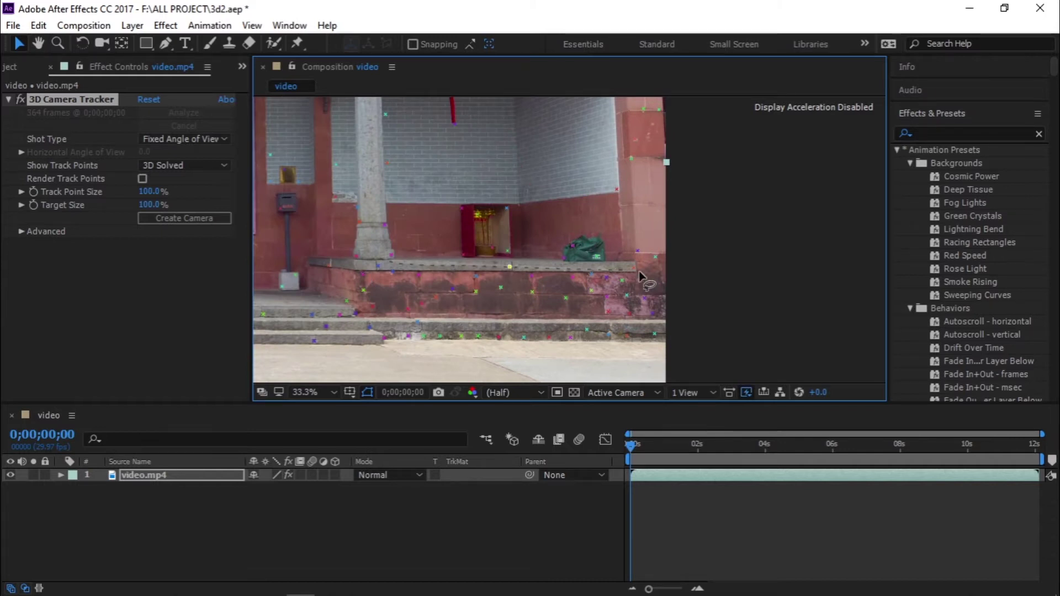
drag(638, 271, 354, 308)
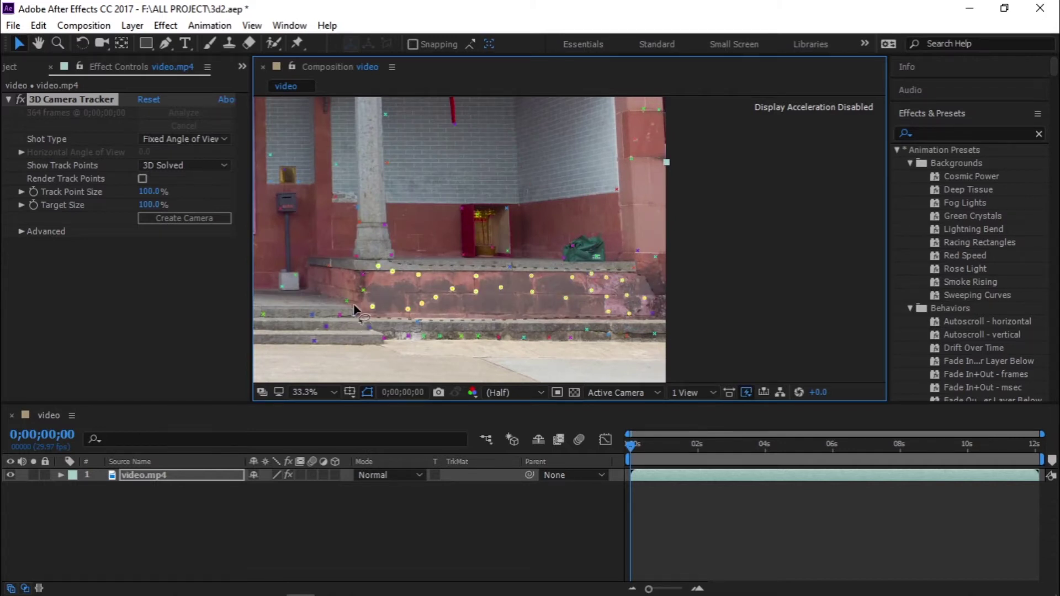
drag(355, 310, 388, 265)
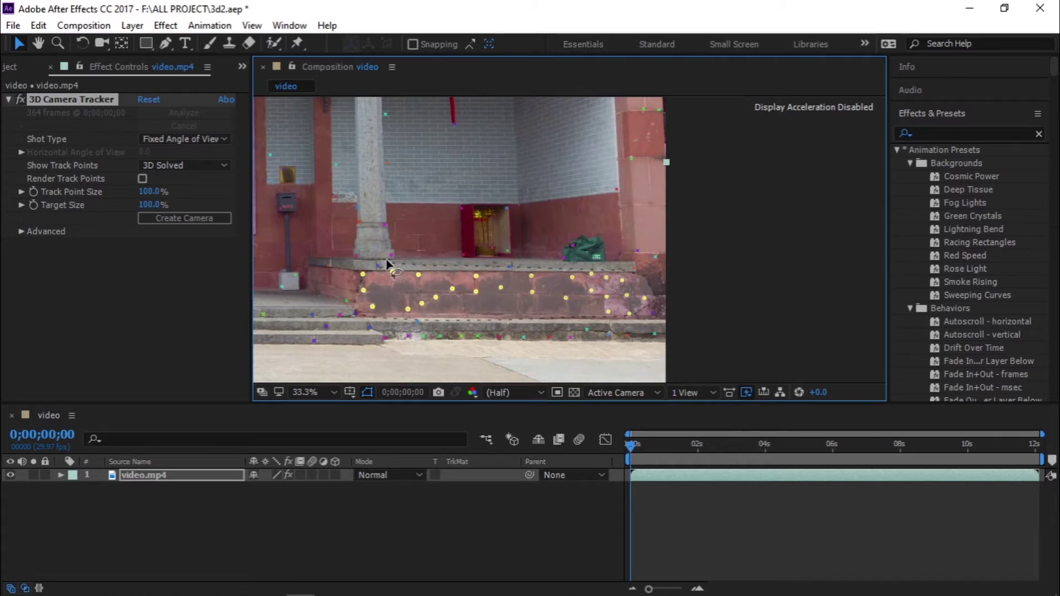
drag(388, 266, 389, 266)
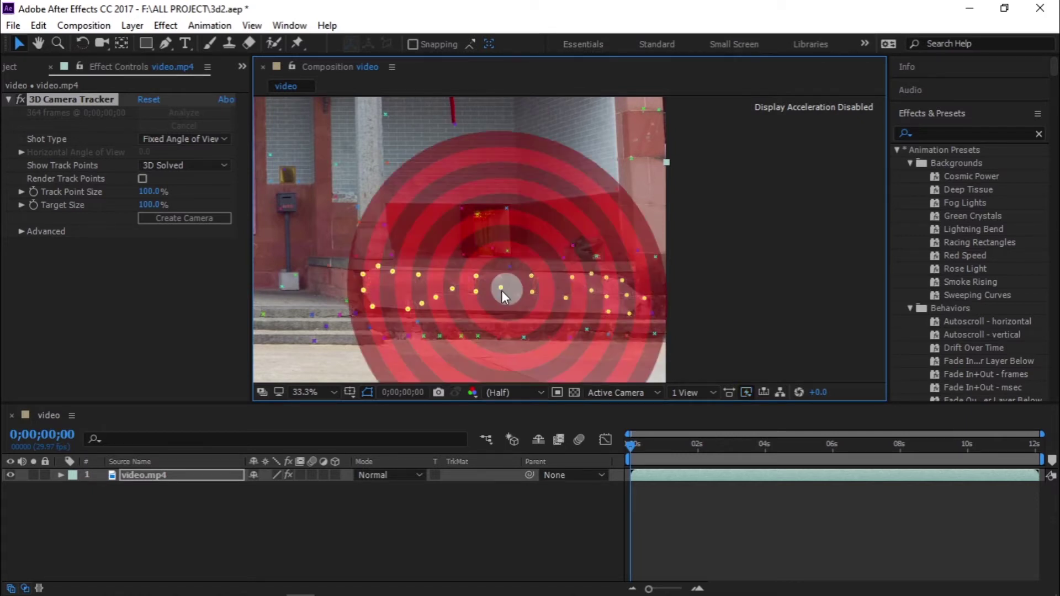
right_click(502, 291)
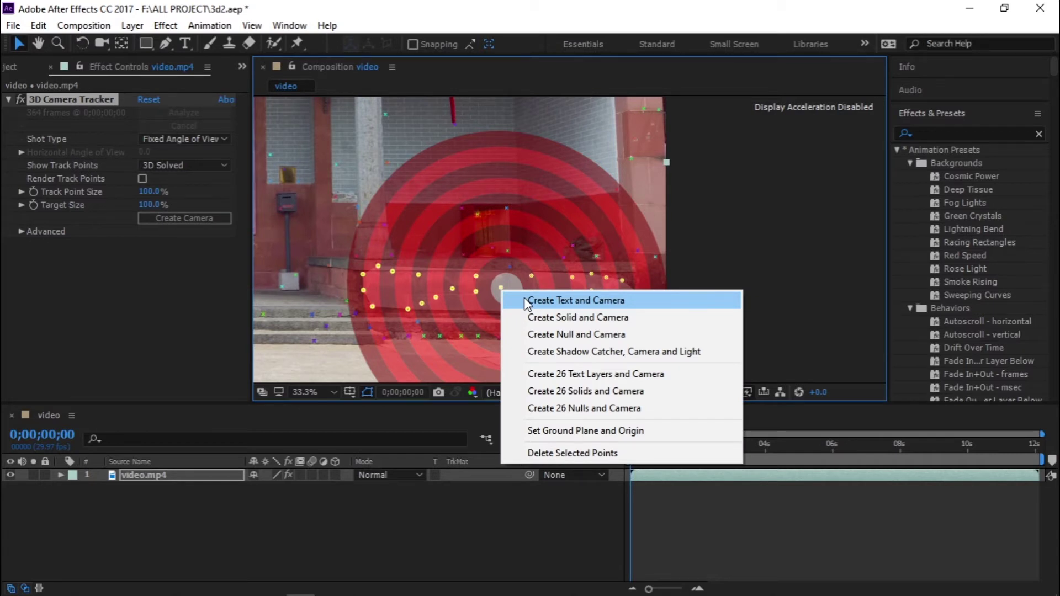
Step: Create a tracked Text layer and 3D Tracker Camera from the selected ledge points
click(525, 301)
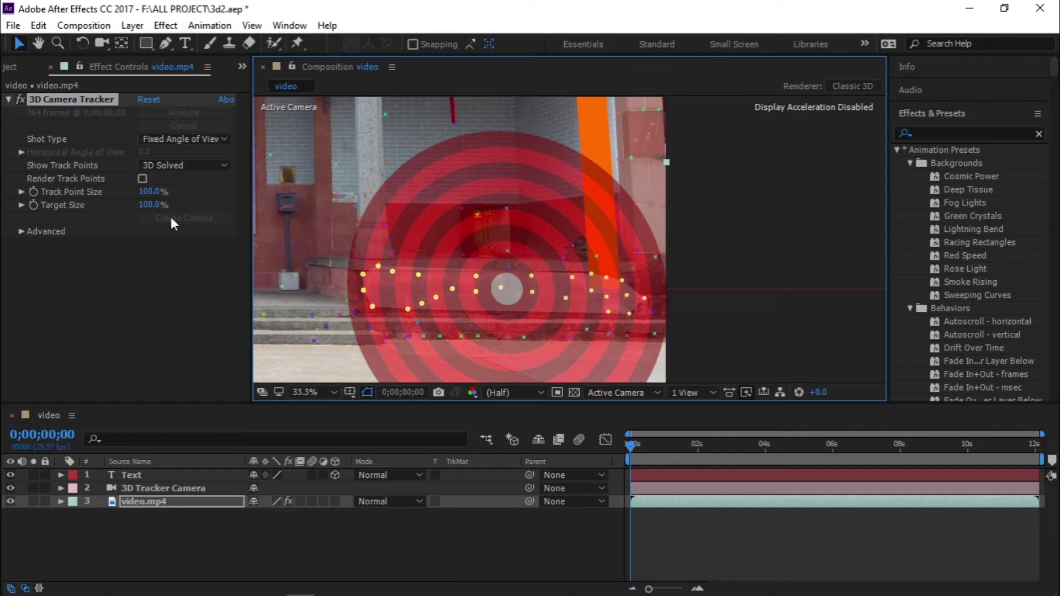
click(302, 392)
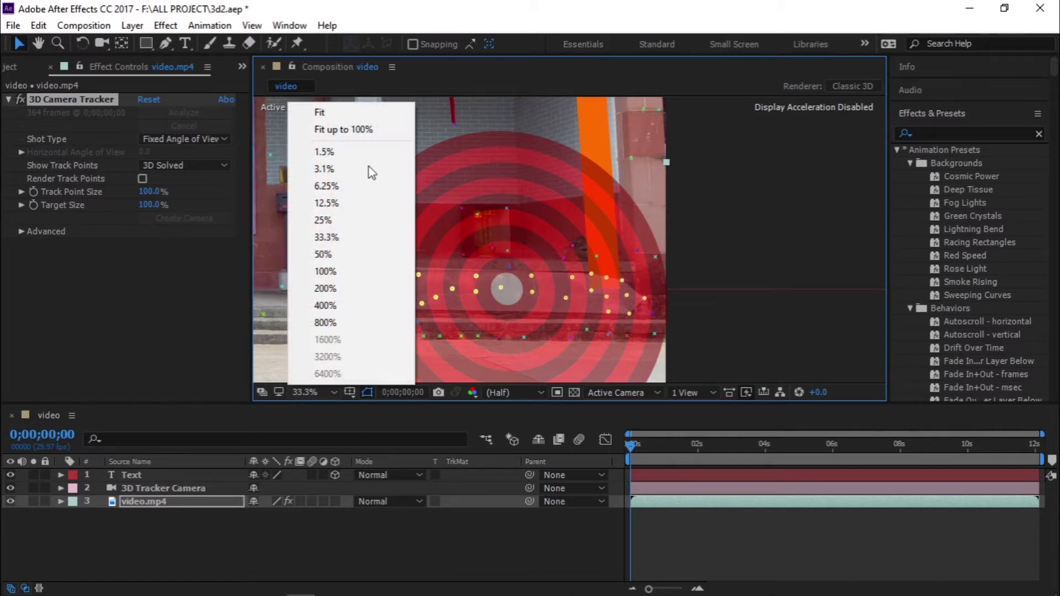
click(317, 110)
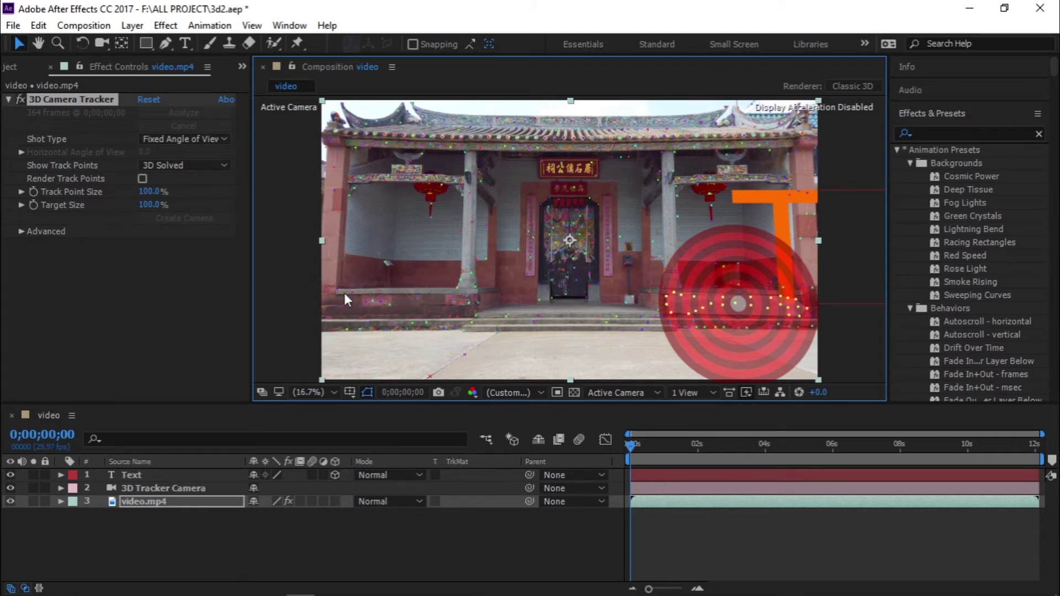
Step: Zoom in and pan the viewer over to the left wall ledge
key(period)
key(h)
drag(338, 333, 695, 299)
key(v)
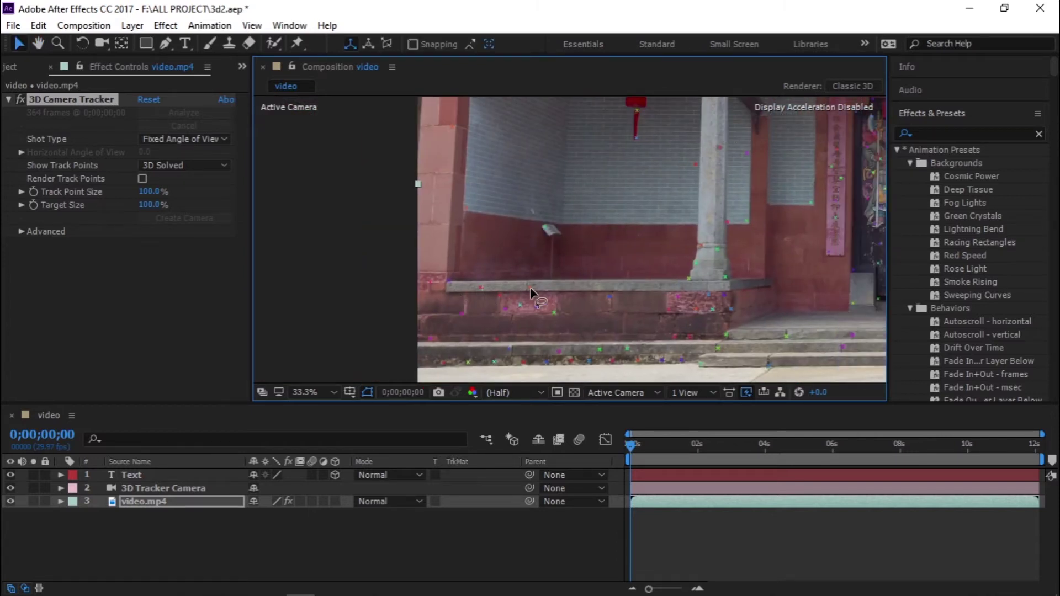
Step: Select the track points along the left ledge, adding extra points at both ends
mouse_move(709, 293)
mouse_down()
mouse_move(600, 341)
mouse_move(500, 345)
mouse_move(467, 331)
mouse_move(476, 306)
mouse_move(456, 310)
mouse_move(503, 288)
mouse_move(485, 293)
mouse_up()
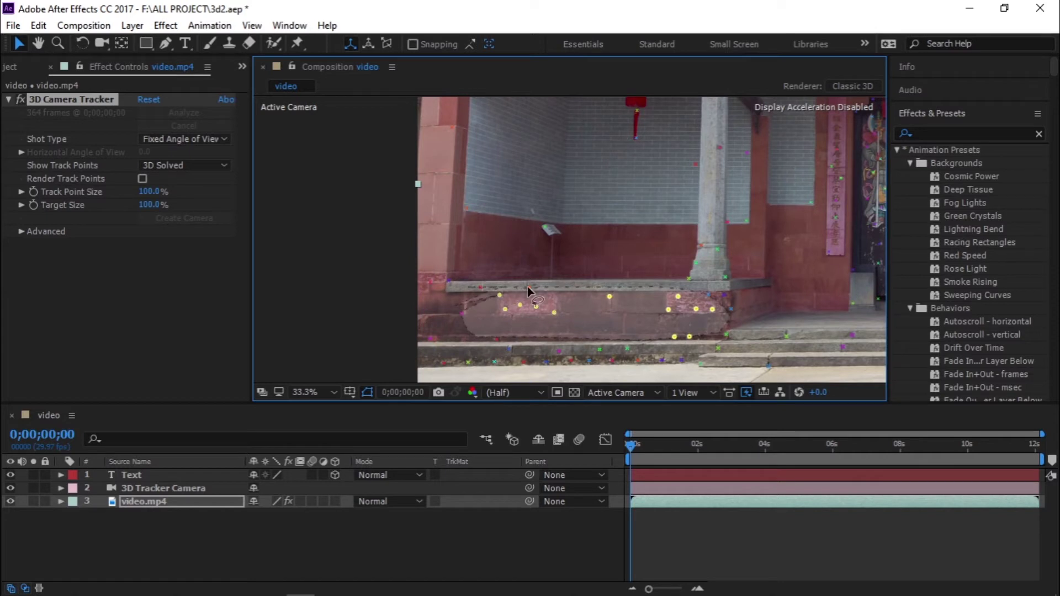
shift+click(463, 313)
shift+click(496, 339)
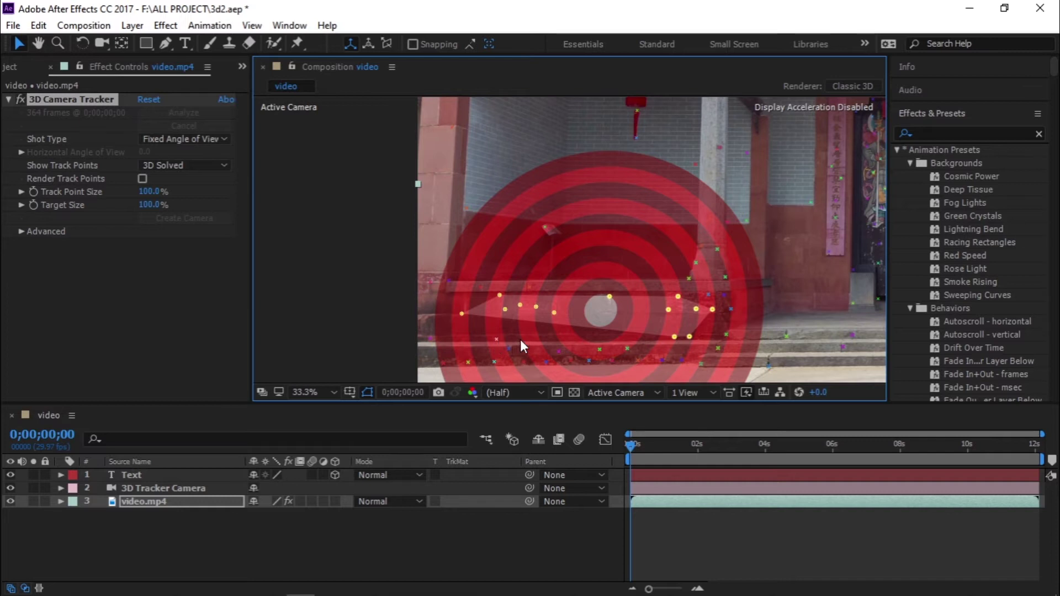
shift+click(707, 294)
shift+click(726, 335)
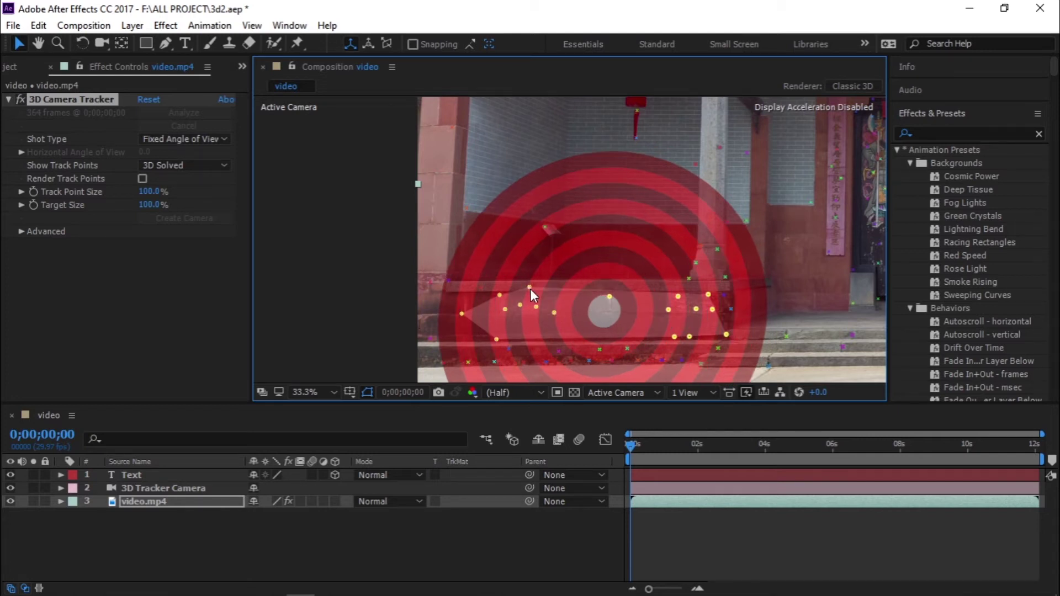
Step: Create the Text 2 layer anchored to the selected left-ledge points
right_click(530, 287)
click(559, 299)
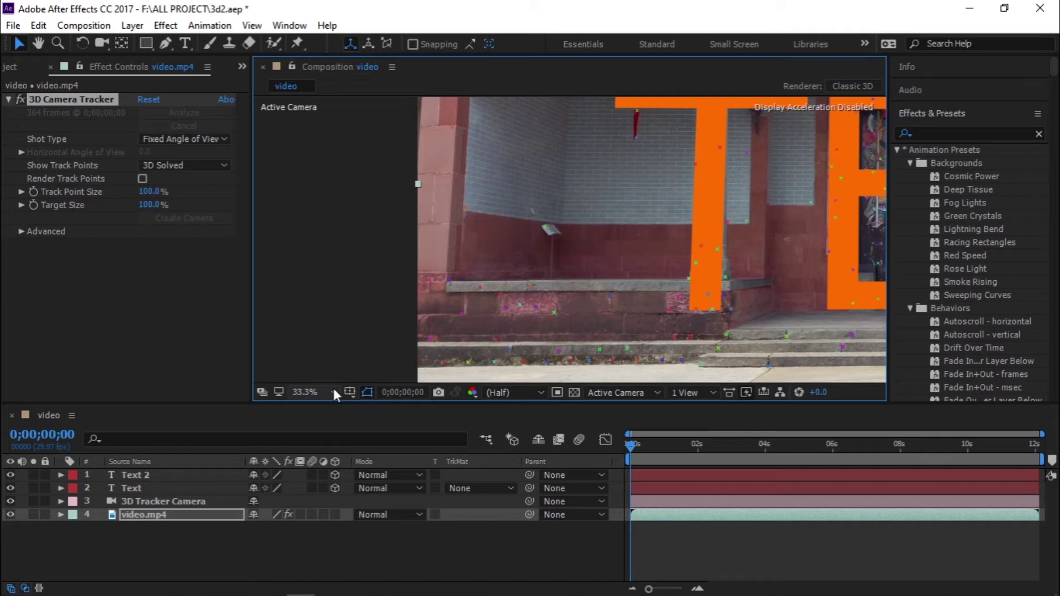
key(shift+slash)
click(147, 479)
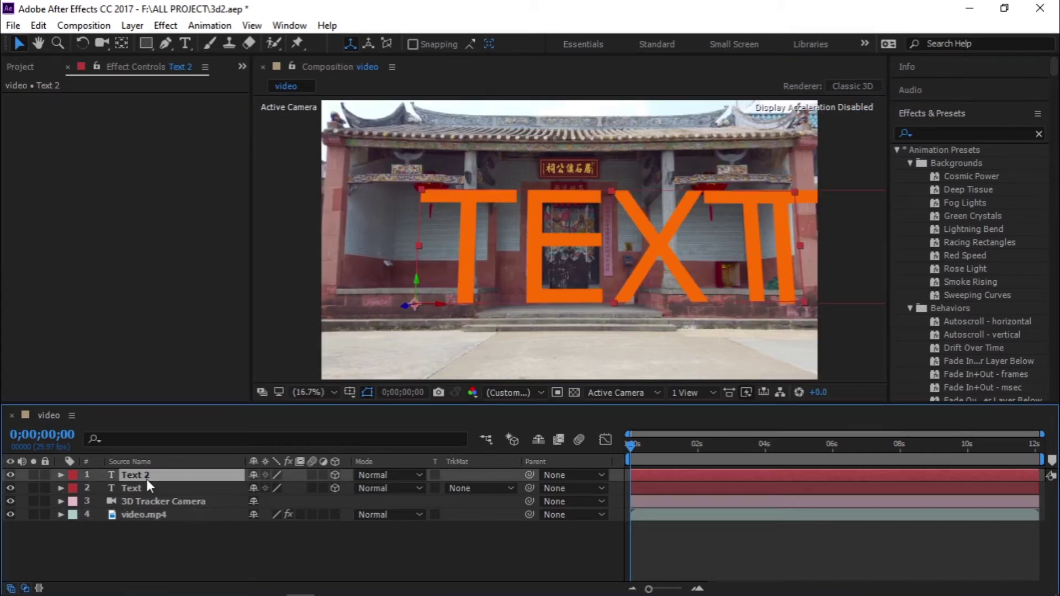
Step: Scale Text 2 down to 467.9% and slide its Position X to -1057.7
key(s)
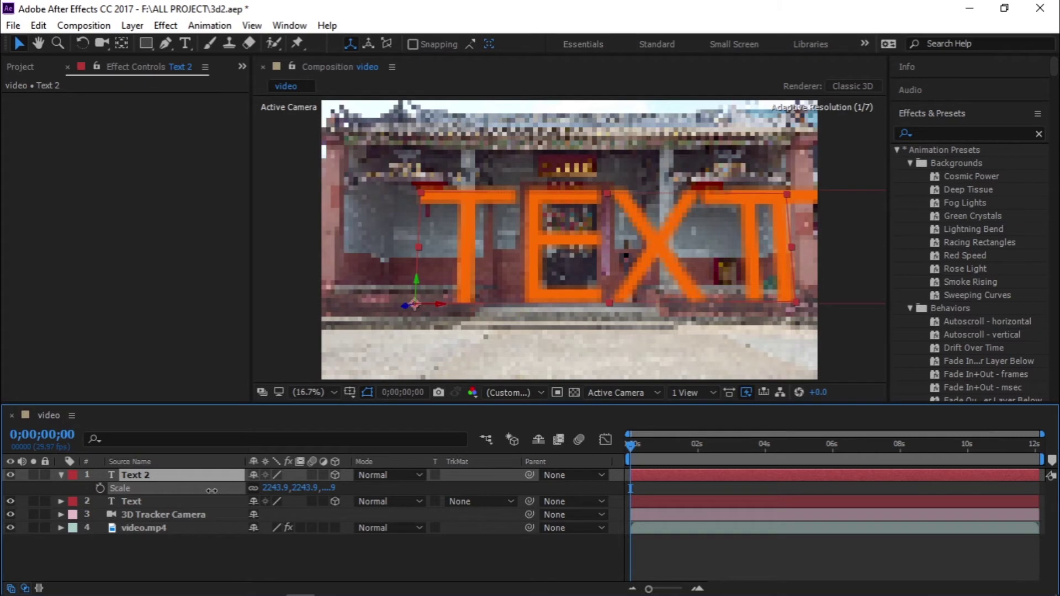
drag(212, 491, 287, 515)
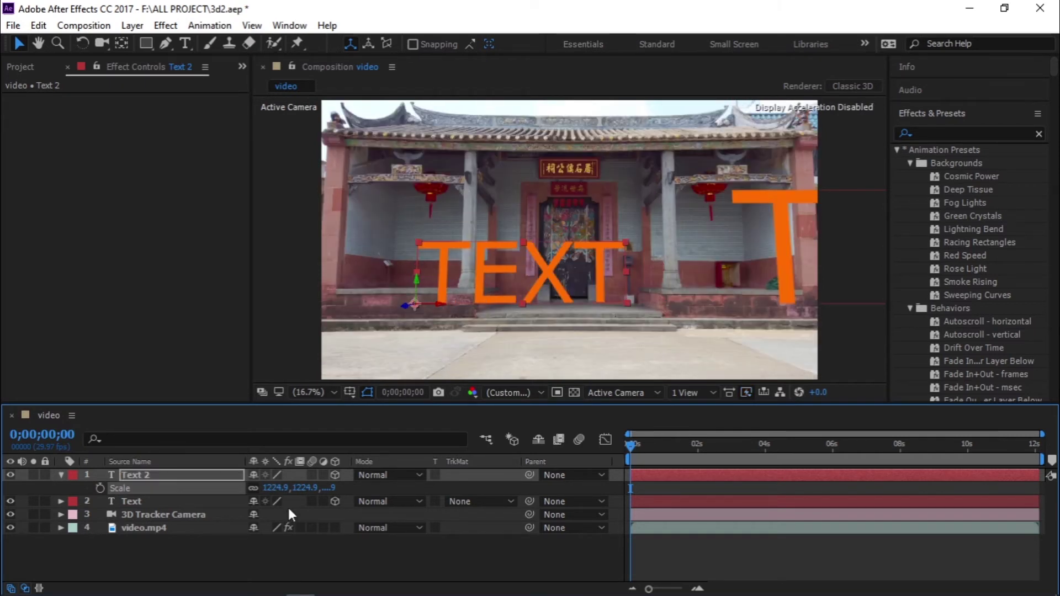
drag(288, 505, 19, 512)
key(shift+p)
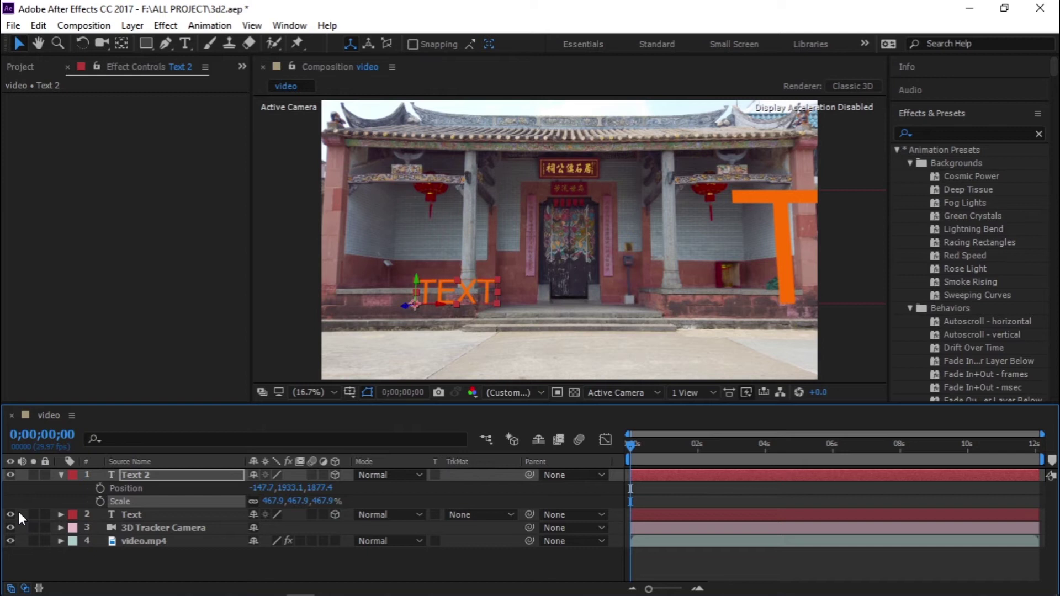
drag(259, 488, 150, 492)
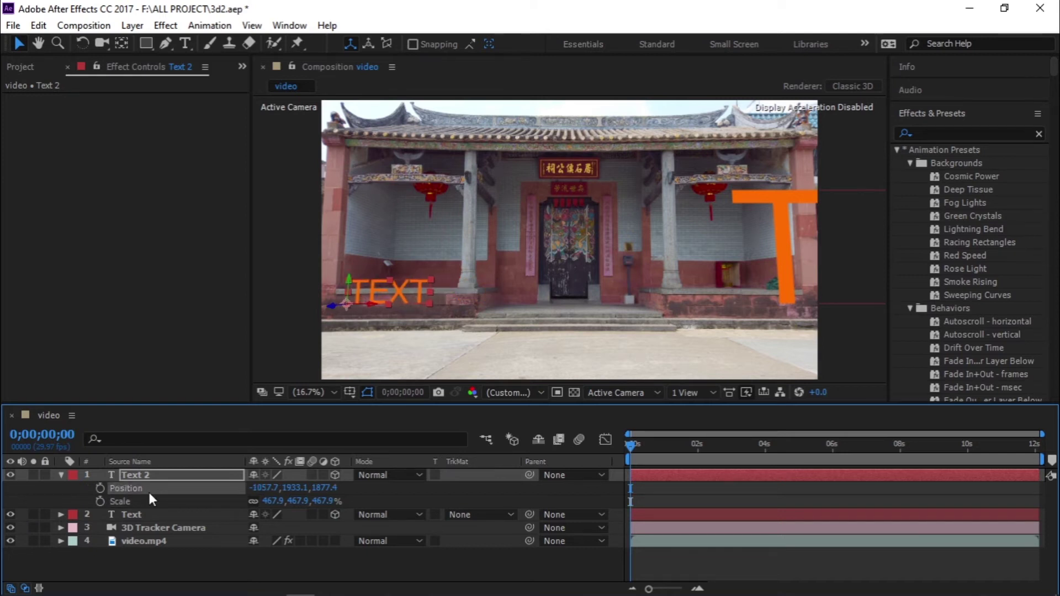
scroll(733, 292, up, 2)
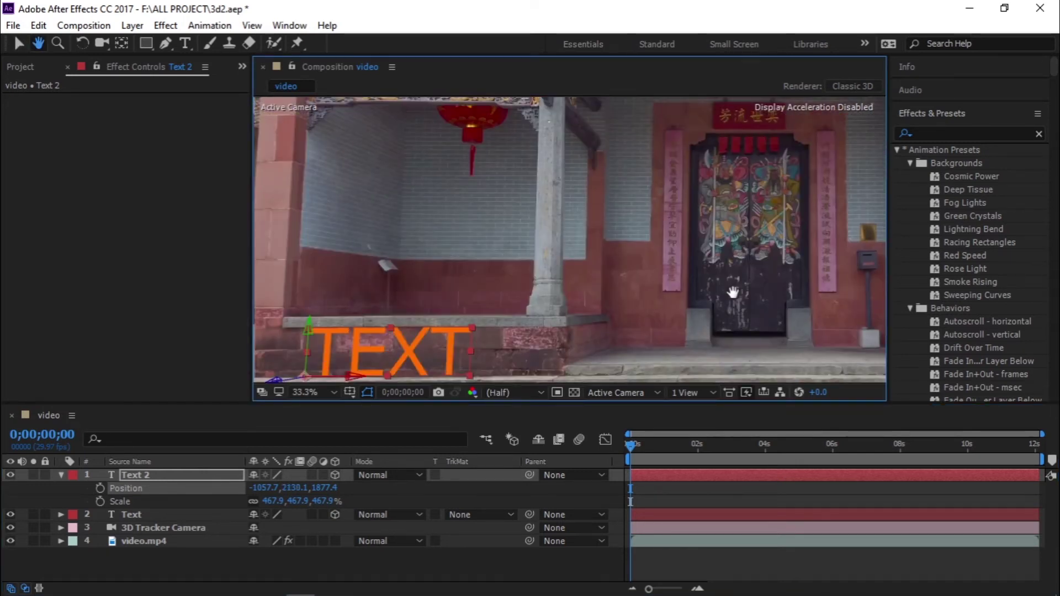
Step: Replace the Text 2 wording TEXT with YouTube
scroll(604, 254, up, 3)
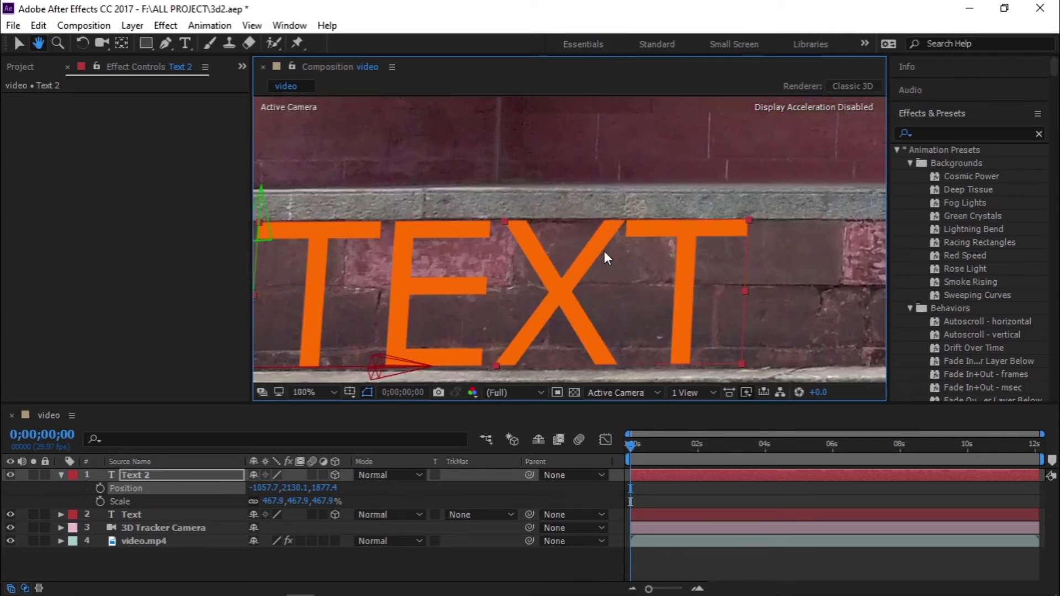
double_click(604, 250)
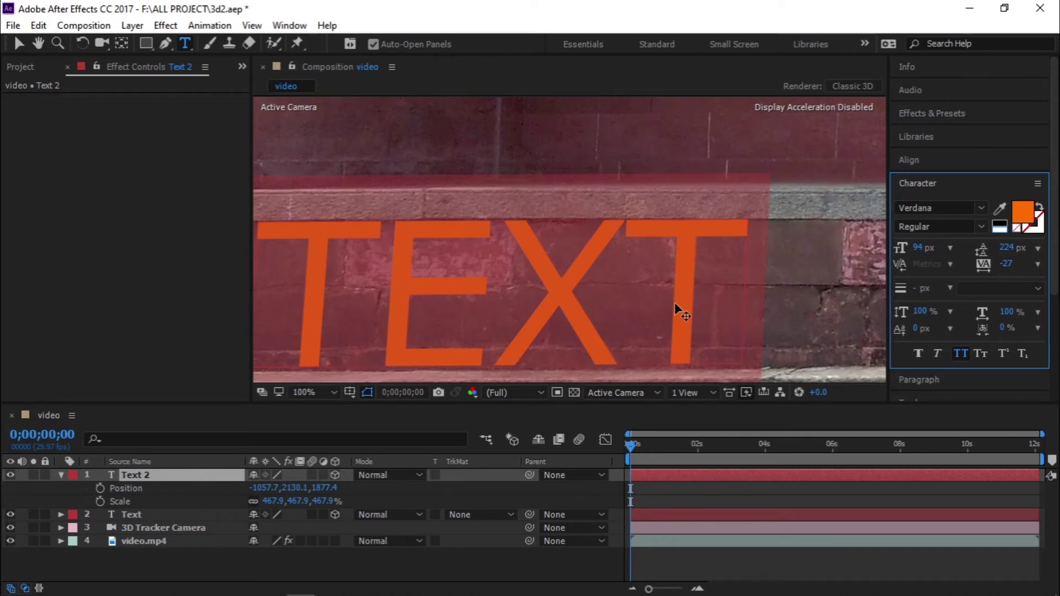
key(Right)
key(BackSpace)
key(BackSpace)
key(BackSpace)
key(BackSpace)
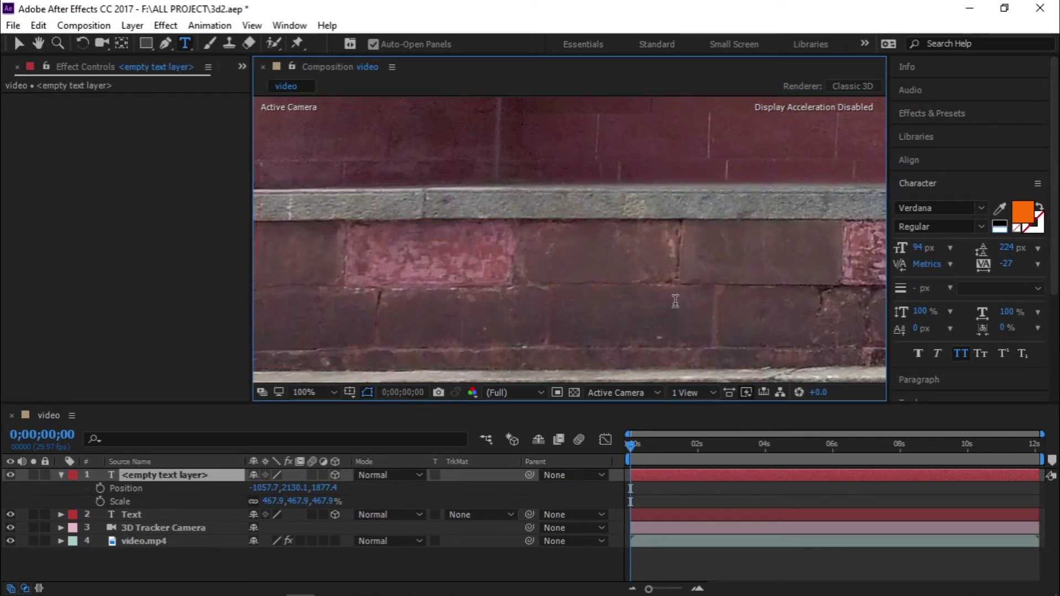
text(Your)
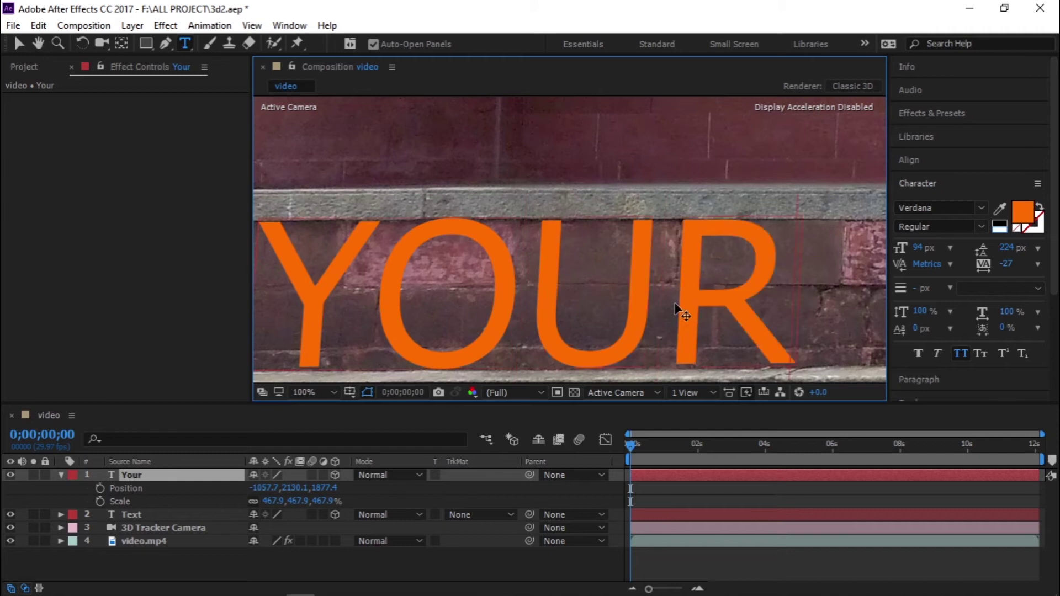
key(BackSpace)
text(Tu)
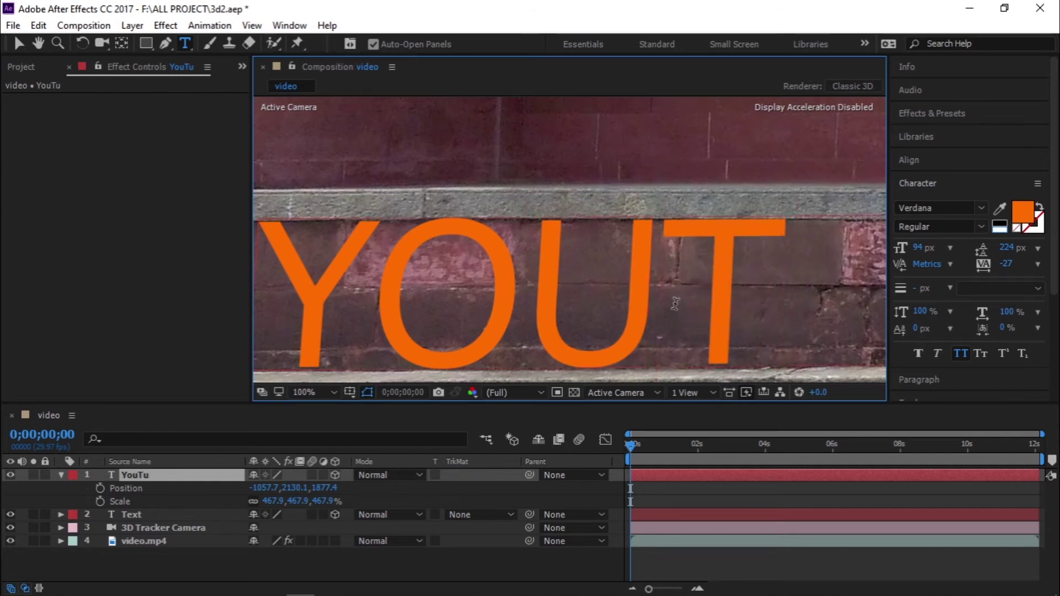
text(be)
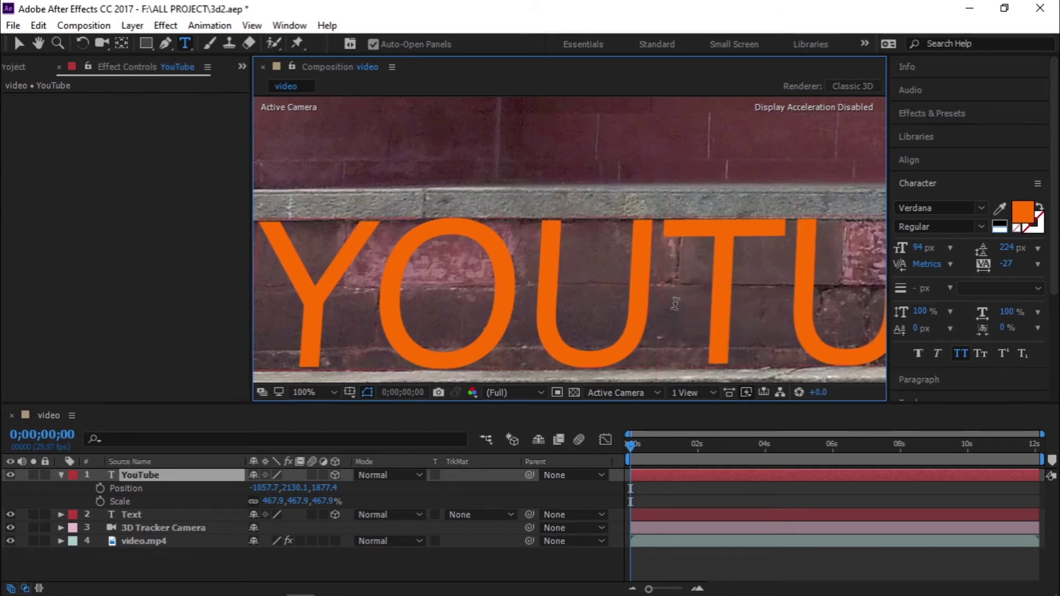
click(312, 392)
click(327, 111)
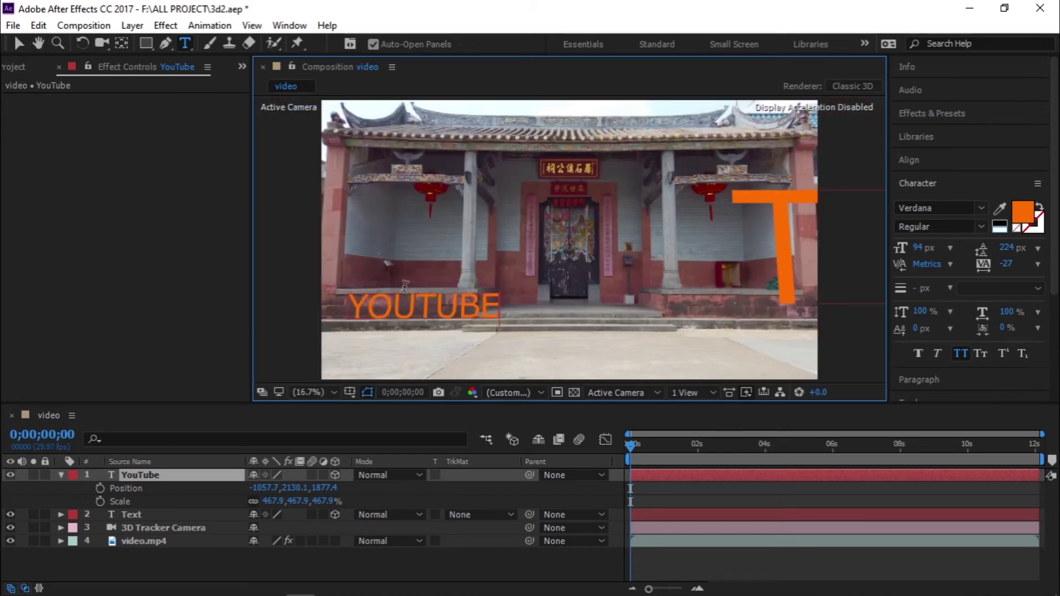
Step: Make the YOUTUBE lettering white
drag(364, 305, 530, 306)
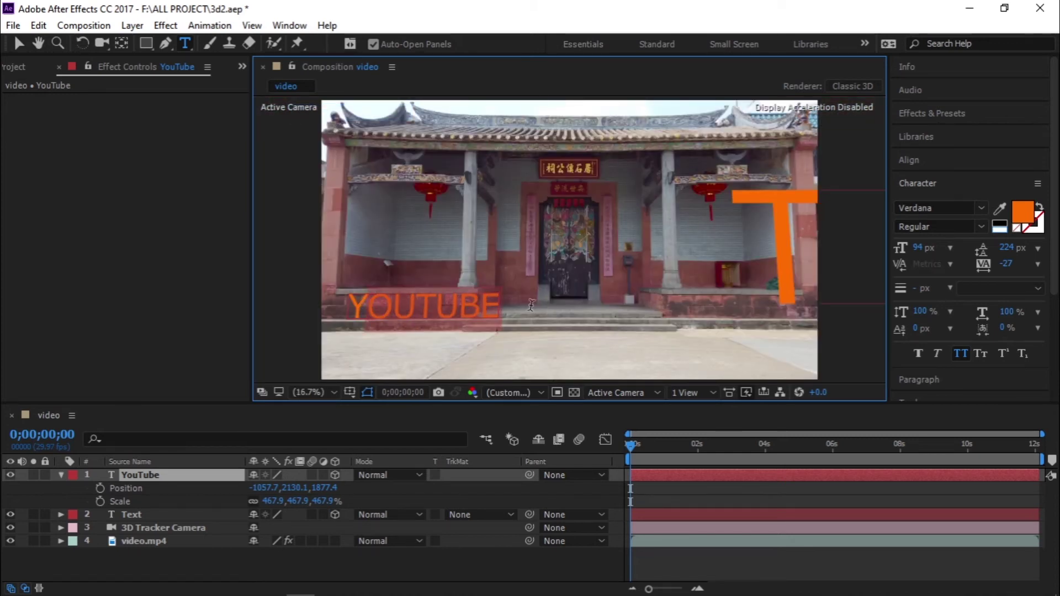
click(1000, 222)
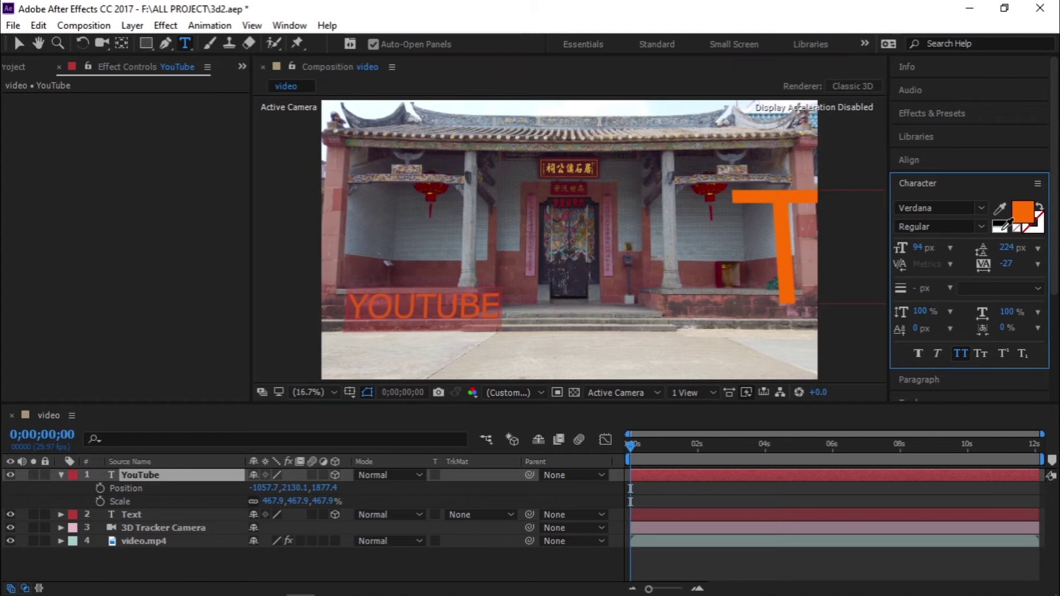
key(v)
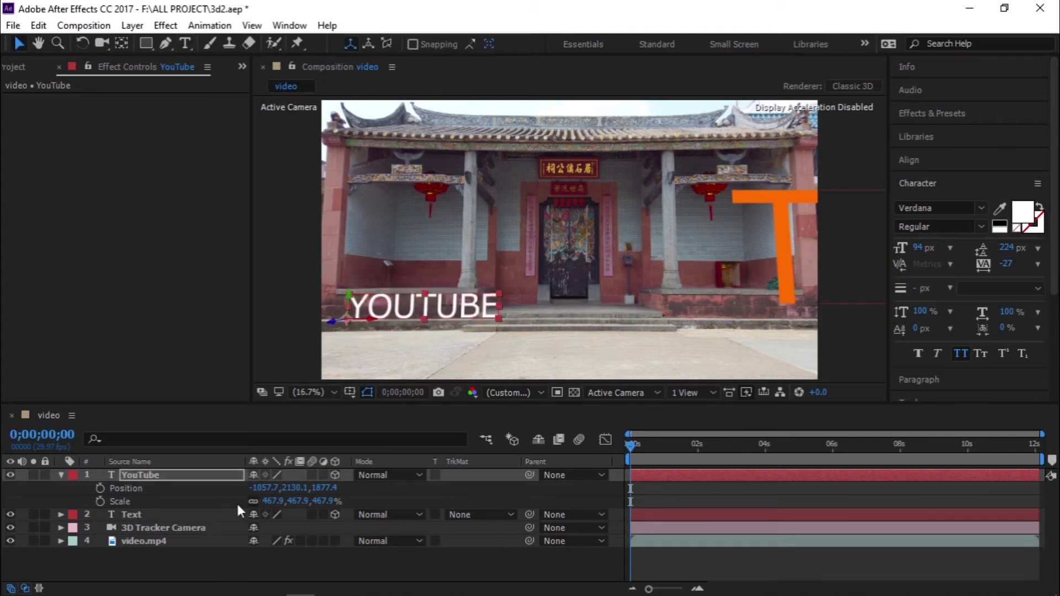
Step: Move YOUTUBE left to X -1334.7 and shrink it to 417.9% scale
drag(267, 488, 2, 493)
click(190, 560)
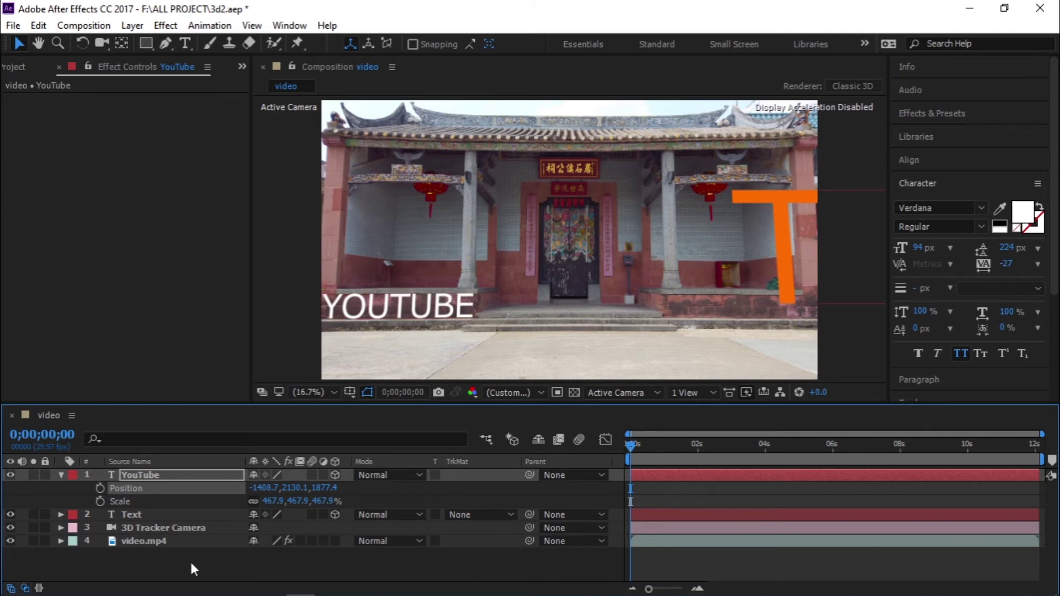
click(364, 308)
drag(309, 500, 274, 488)
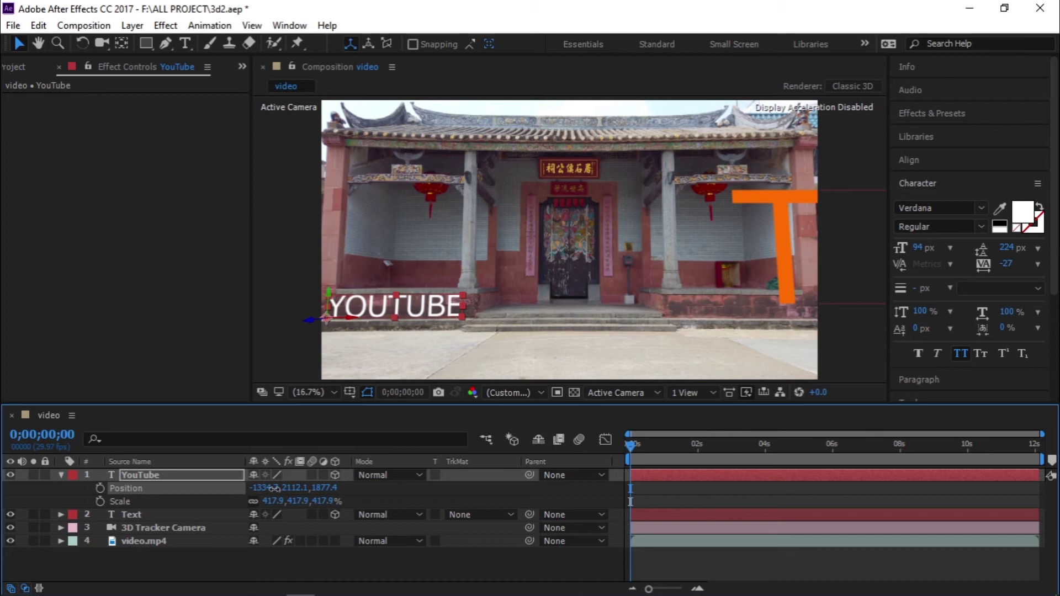
click(145, 515)
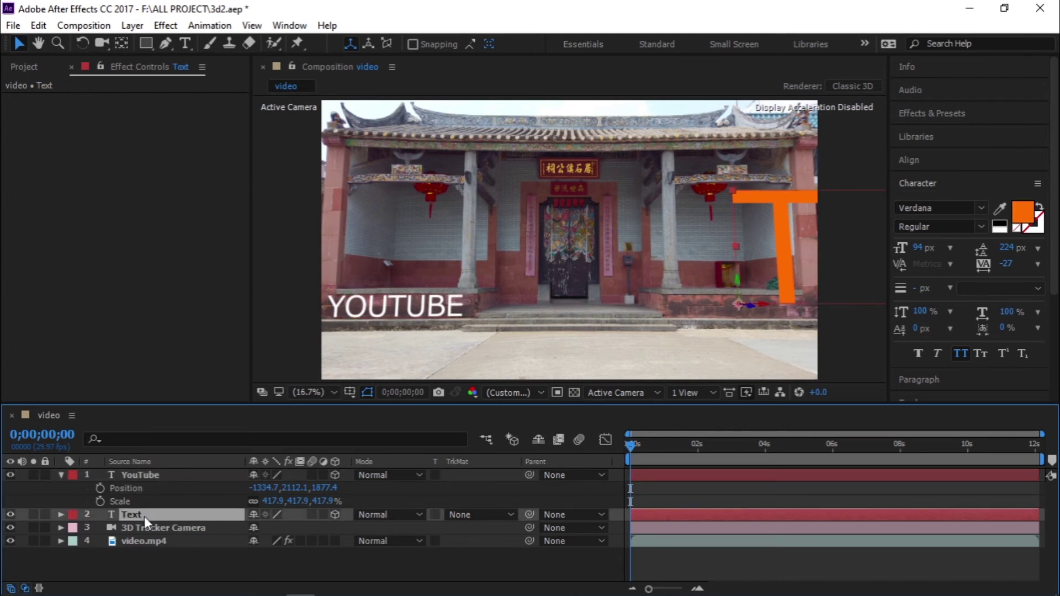
Step: Set the orange Text layer's scale to 417%
key(p)
key(shift+s)
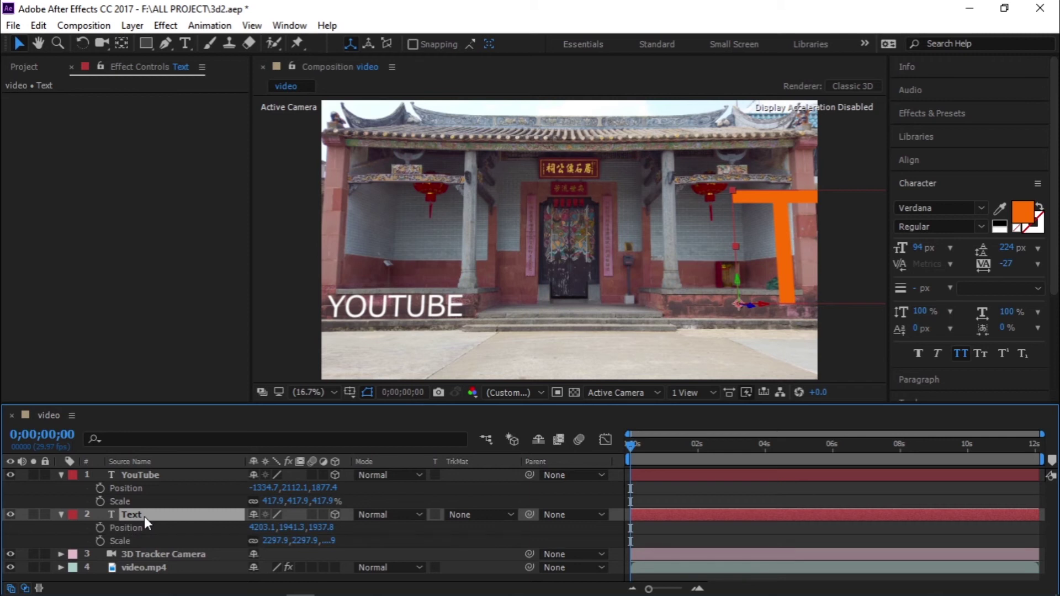
click(297, 541)
text(417)
key(Return)
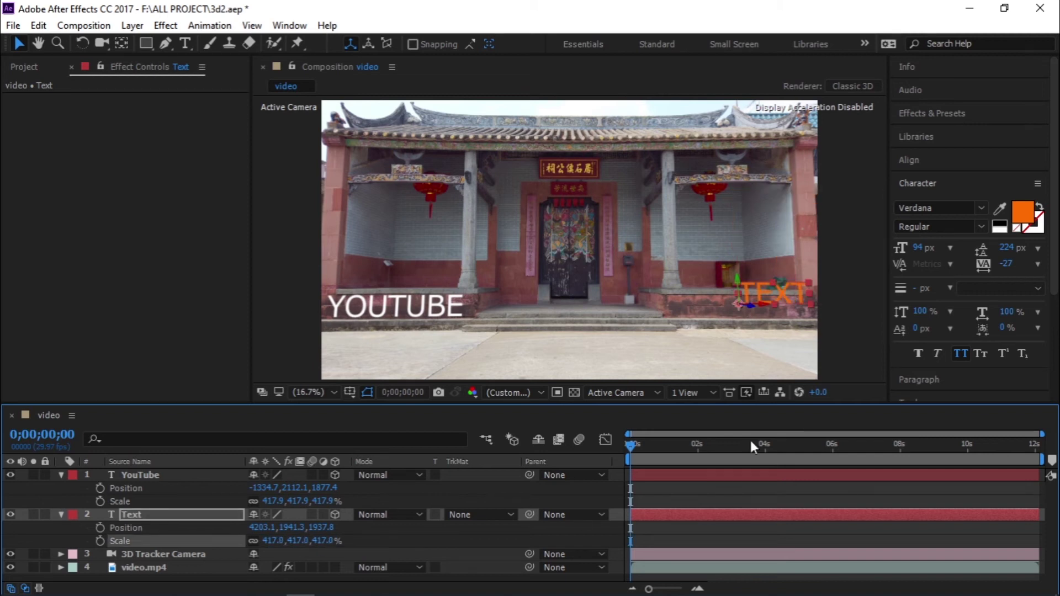
Step: Move the Text layer down and left to 3866.1, 2114.3, 1937.8 on the right ledge
drag(296, 528, 420, 530)
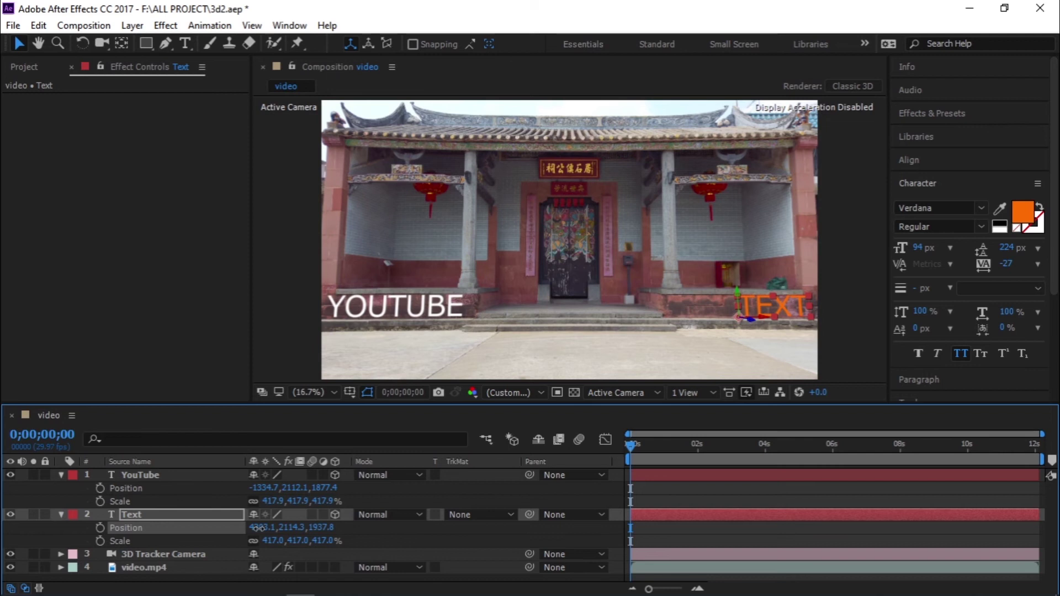
drag(259, 528, 3, 528)
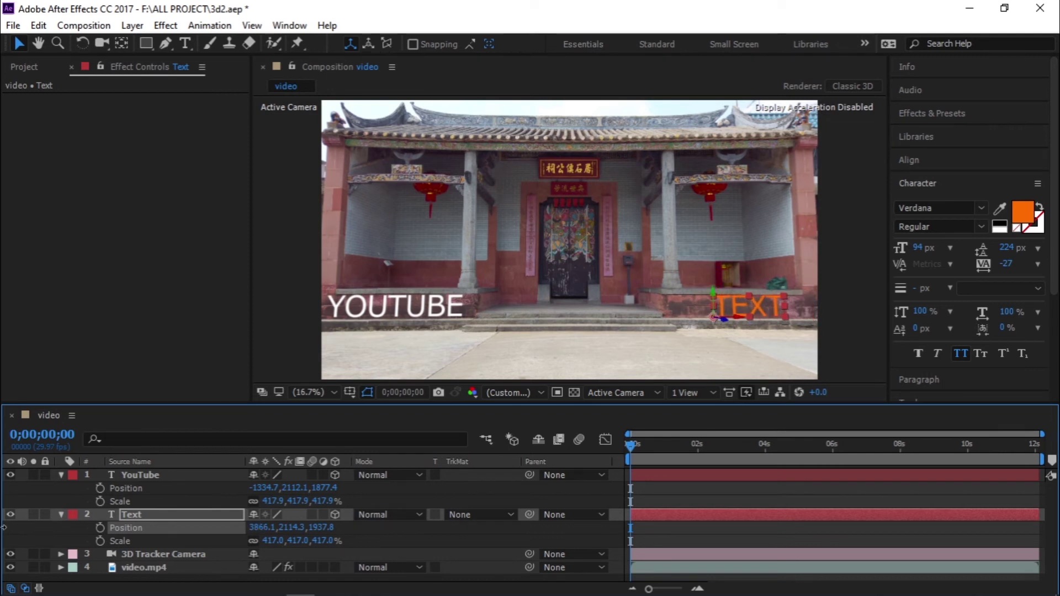
double_click(752, 308)
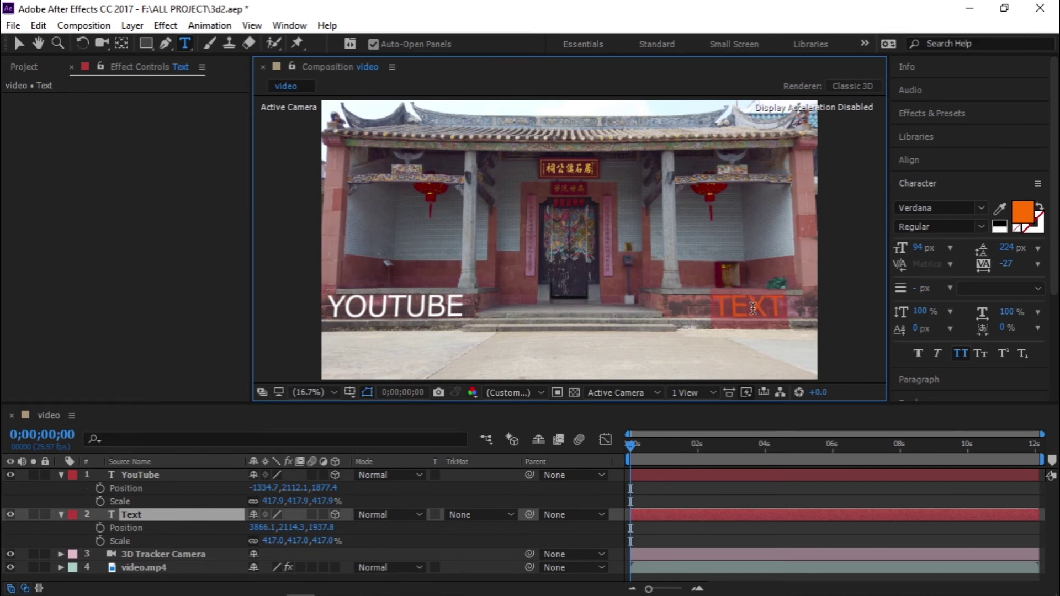
Step: Retype the orange text as CHANNEL and shrink it to about 325% scale
text(Channele)
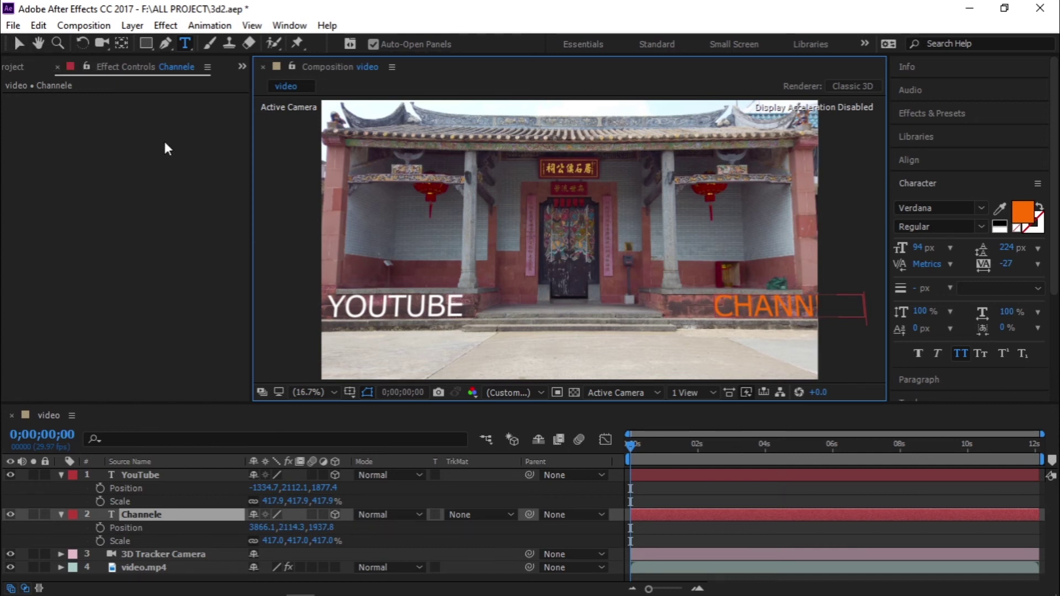
key(BackSpace)
click(22, 44)
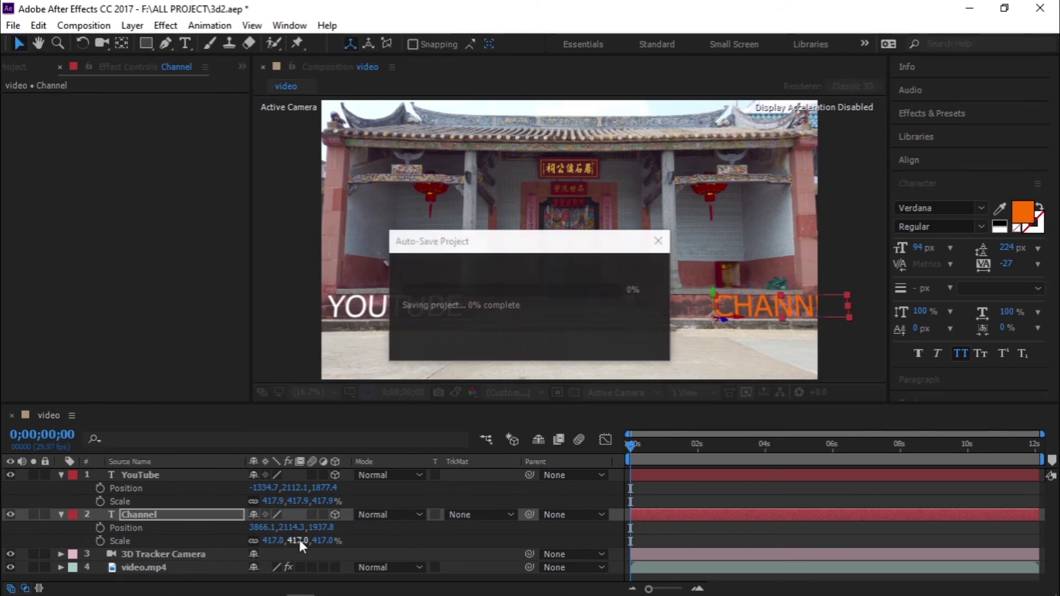
drag(296, 538, 205, 522)
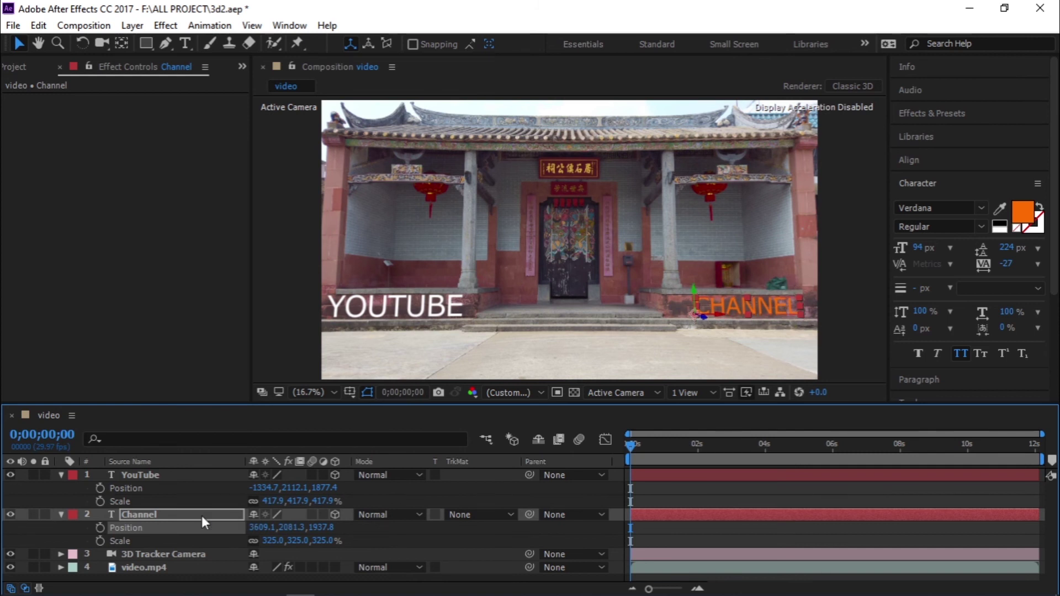
Step: Collapse all layers' open properties, deselect them, and show the Project panel
key(ctrl+a)
key(u)
click(203, 545)
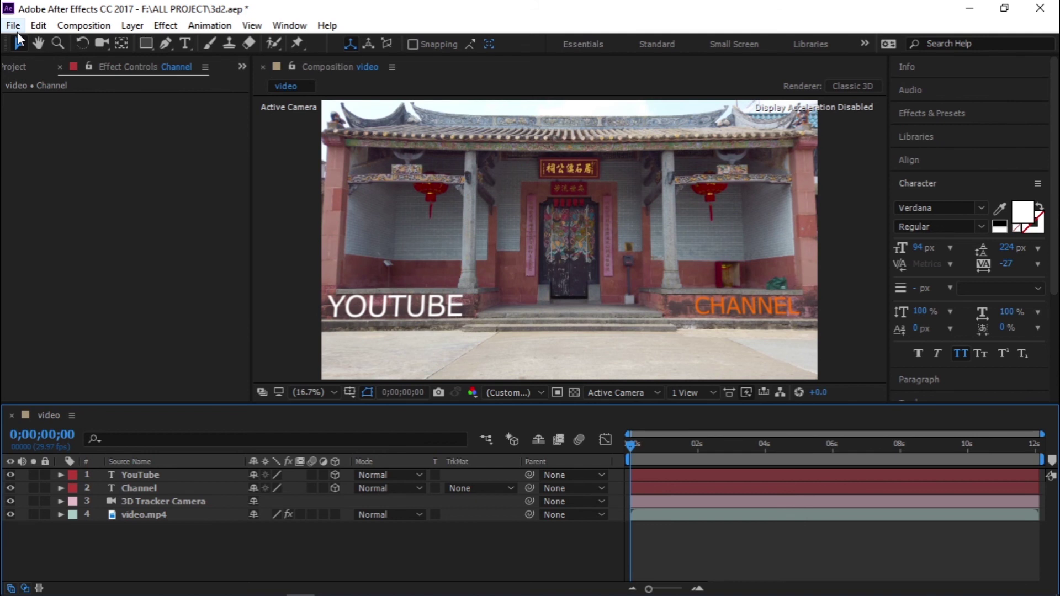
click(21, 67)
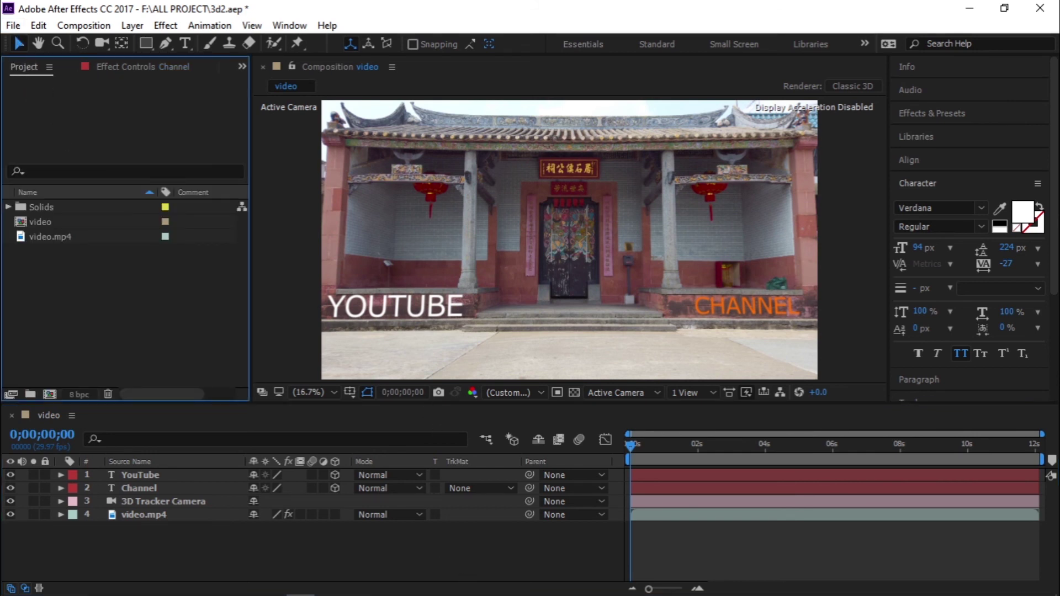
click(381, 586)
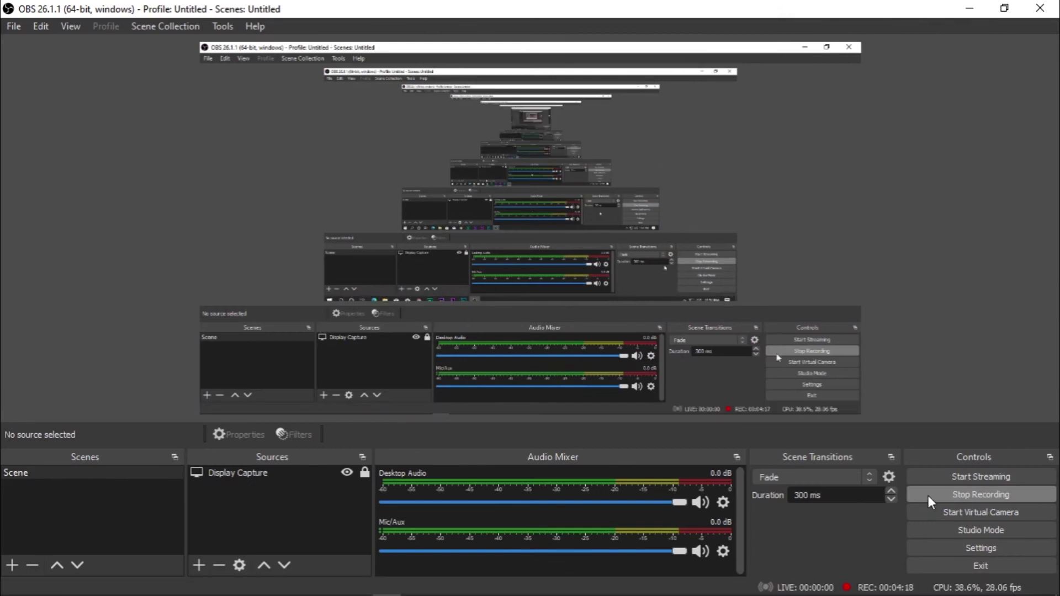